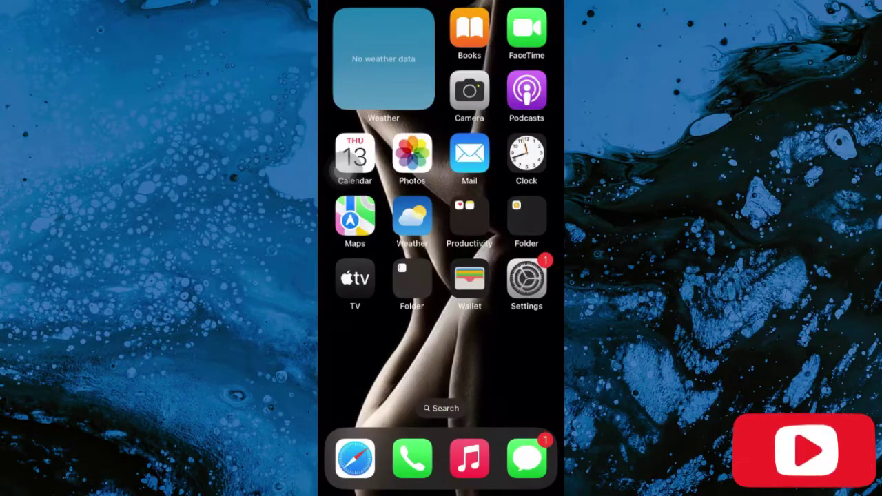
Swipe past the home screen pages to reach the App Library
{"action": "left_click_drag", "start_coordinate": [483, 171], "coordinate": [343, 171]}
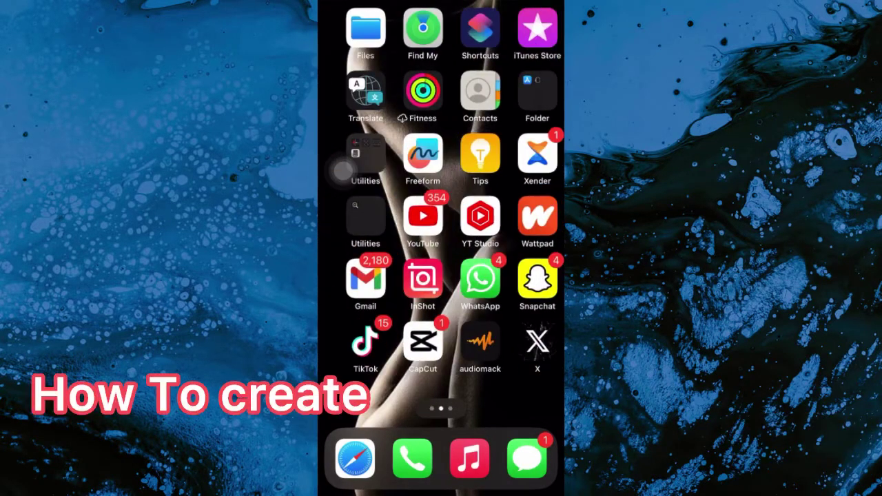
{"action": "left_click_drag", "start_coordinate": [496, 169], "coordinate": [342, 169]}
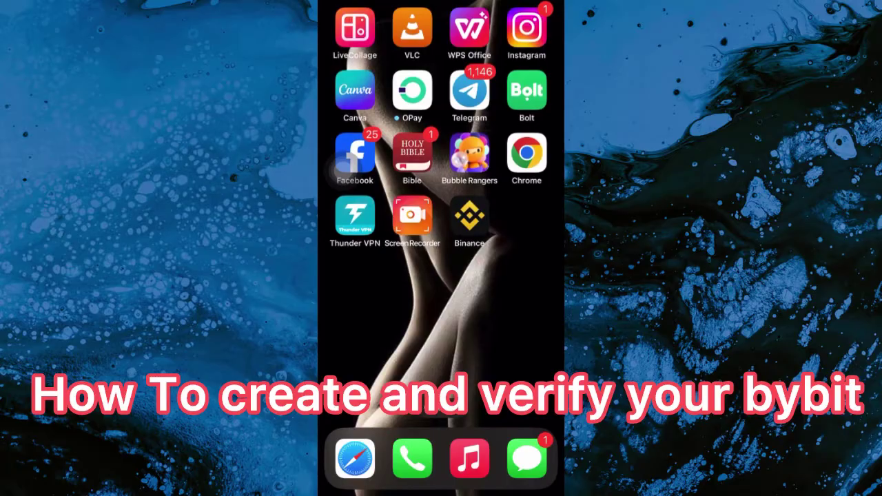
{"action": "left_click_drag", "start_coordinate": [496, 169], "coordinate": [342, 171]}
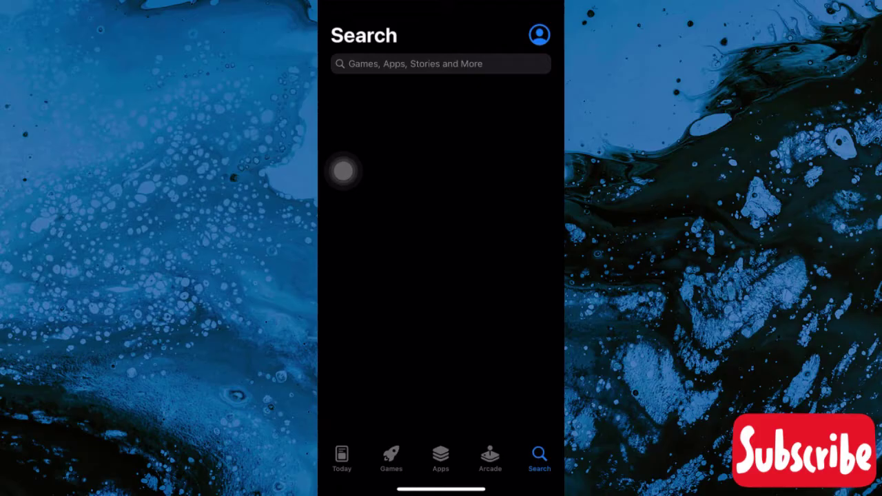
Search the App Store for bybit, install Bybit: Buy & Trade Crypto, and return home
{"action": "left_click", "coordinate": [441, 63]}
{"action": "type", "text": "b"}
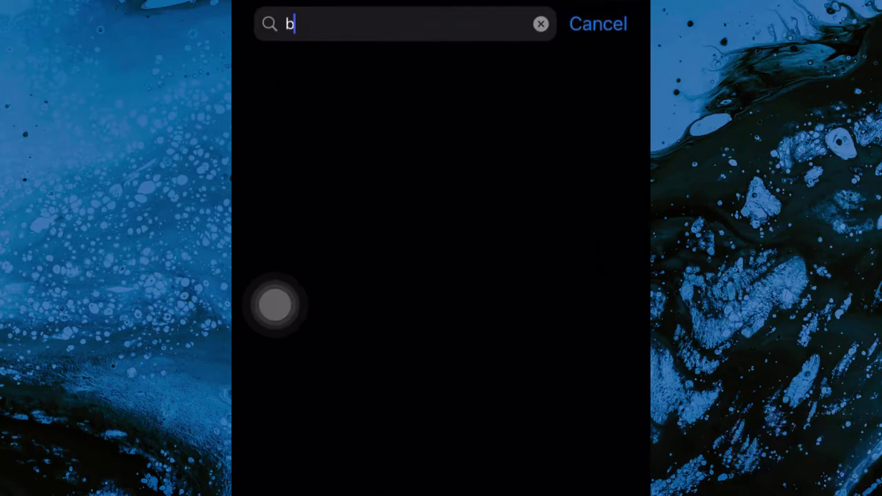
{"action": "type", "text": "it"}
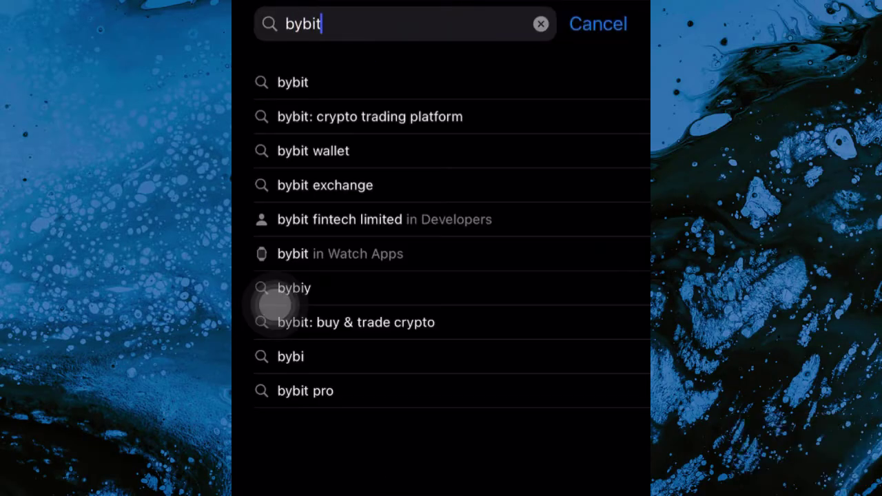
{"action": "key", "text": "Return"}
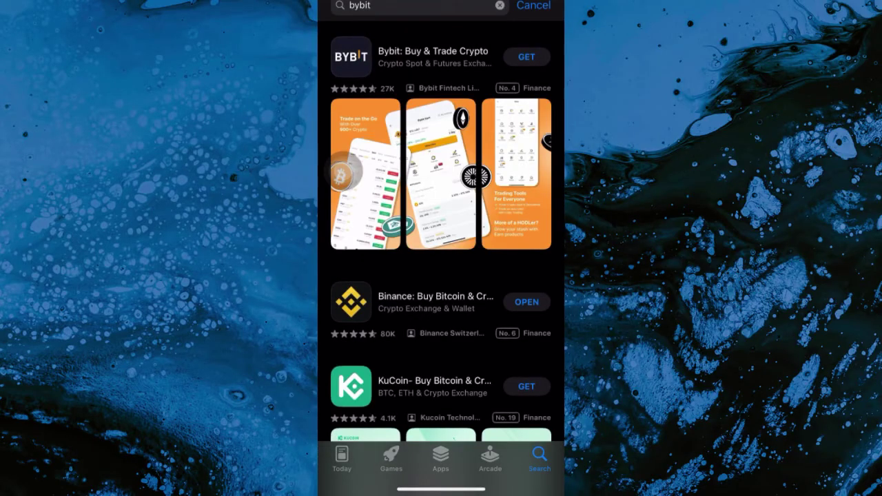
{"action": "left_click", "coordinate": [526, 56]}
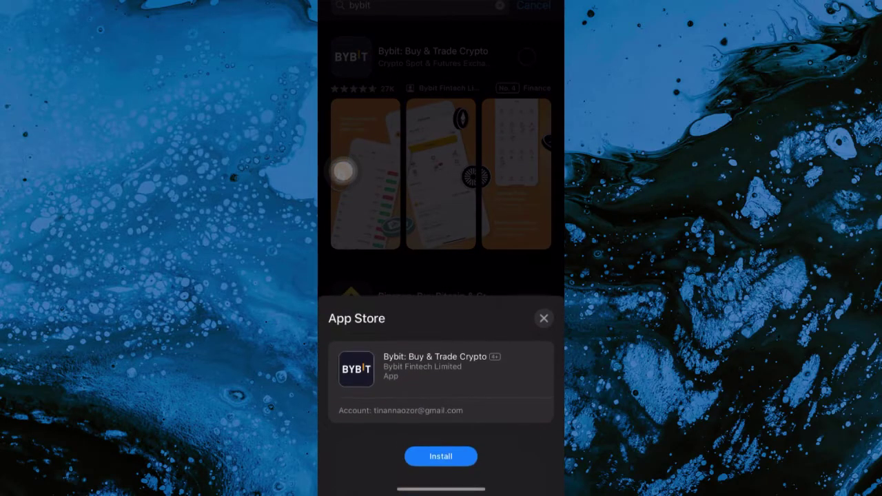
{"action": "left_click", "coordinate": [441, 456]}
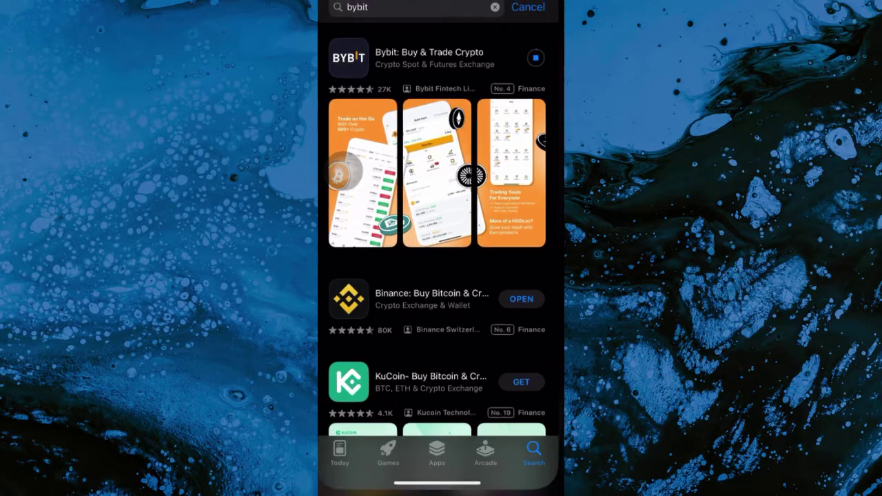
{"action": "left_click_drag", "start_coordinate": [442, 489], "coordinate": [441, 275]}
{"action": "left_click_drag", "start_coordinate": [359, 275], "coordinate": [544, 276]}
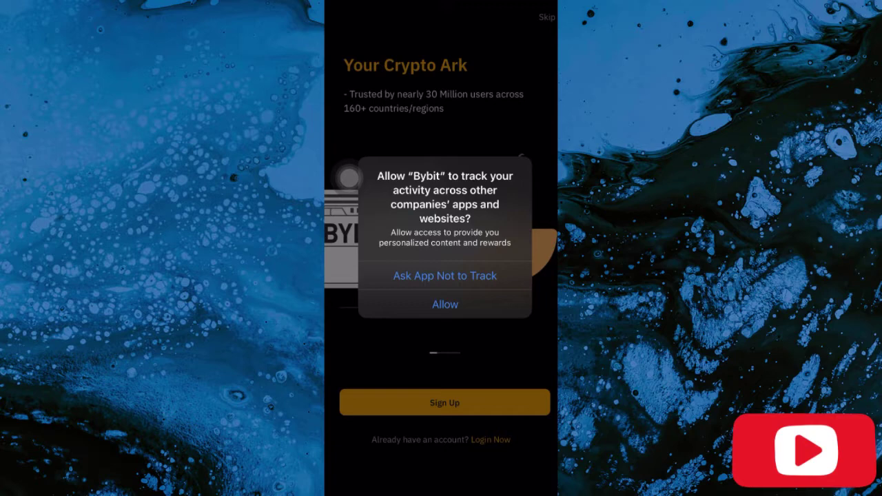
Decline Bybit's activity-tracking request with Ask App Not to Track
{"action": "left_click", "coordinate": [444, 276]}
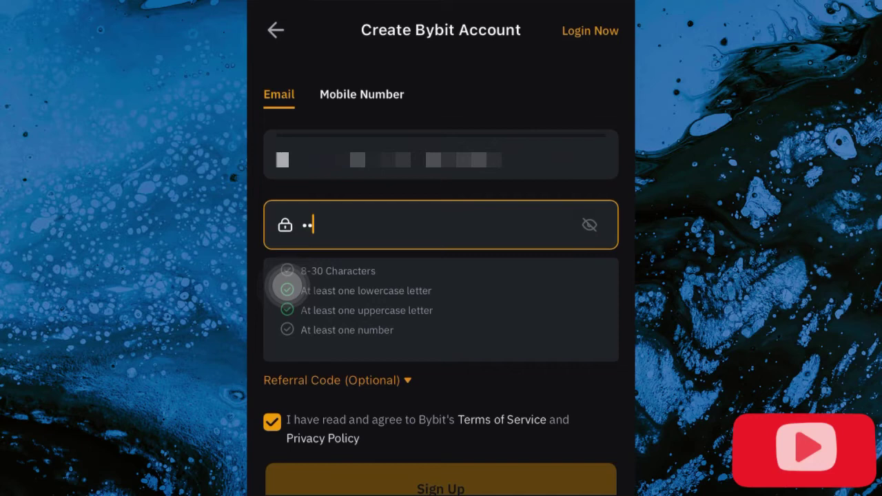
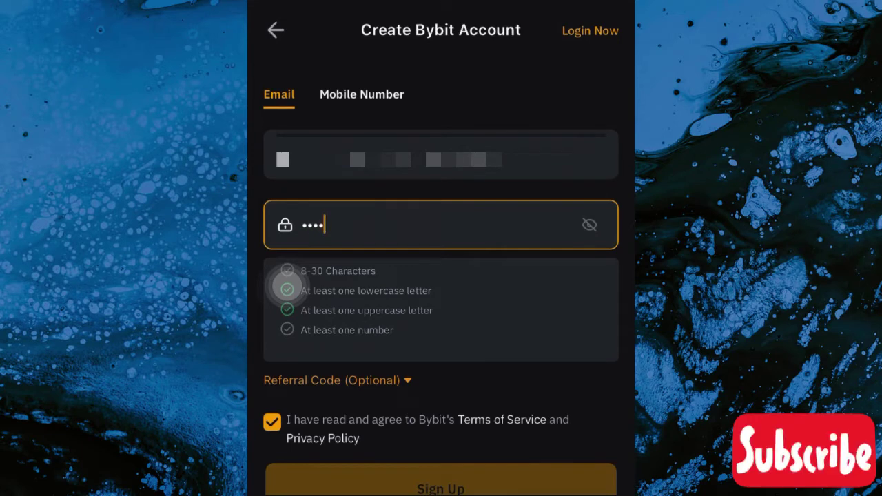
Enter a sign-up password that satisfies every listed requirement
{"action": "left_click", "coordinate": [287, 288]}
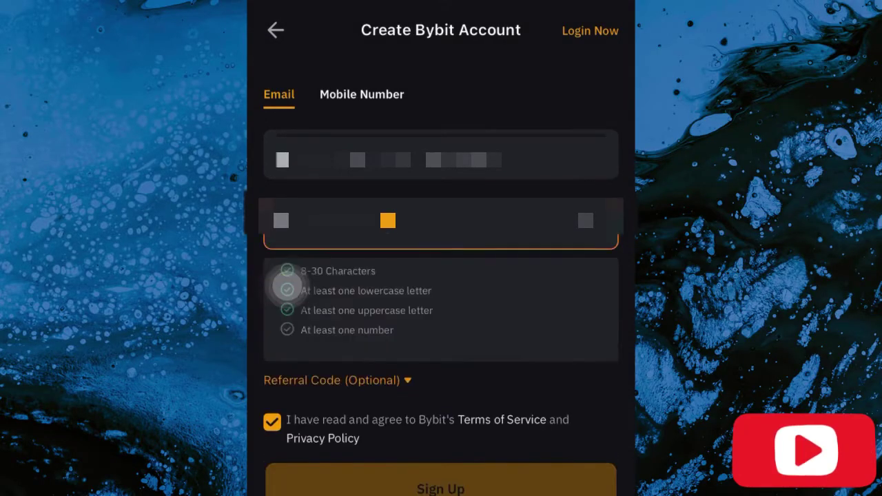
{"action": "type", "text": "1"}
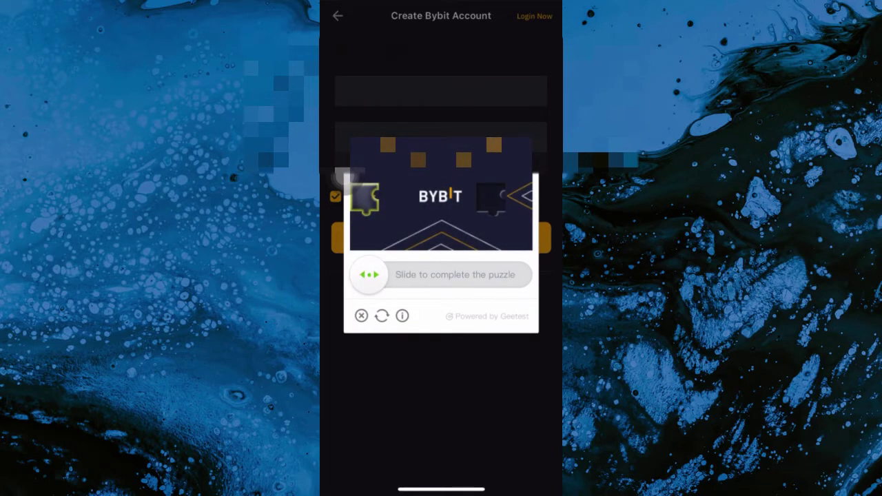
Slide the captcha puzzle piece into its gap
{"action": "left_click_drag", "start_coordinate": [369, 274], "coordinate": [493, 274]}
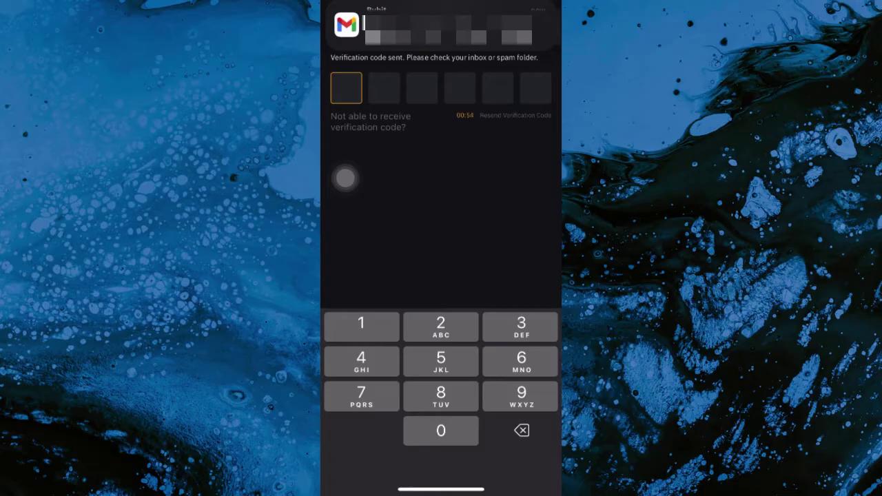
Leave Bybit for the home screen's next page and launch Gmail
{"action": "left_click_drag", "start_coordinate": [441, 489], "coordinate": [441, 290]}
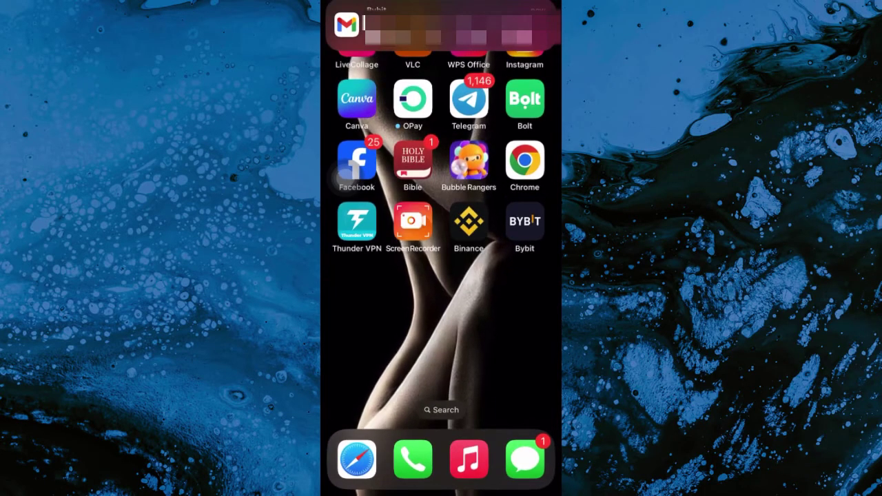
{"action": "left_click_drag", "start_coordinate": [524, 227], "coordinate": [359, 227]}
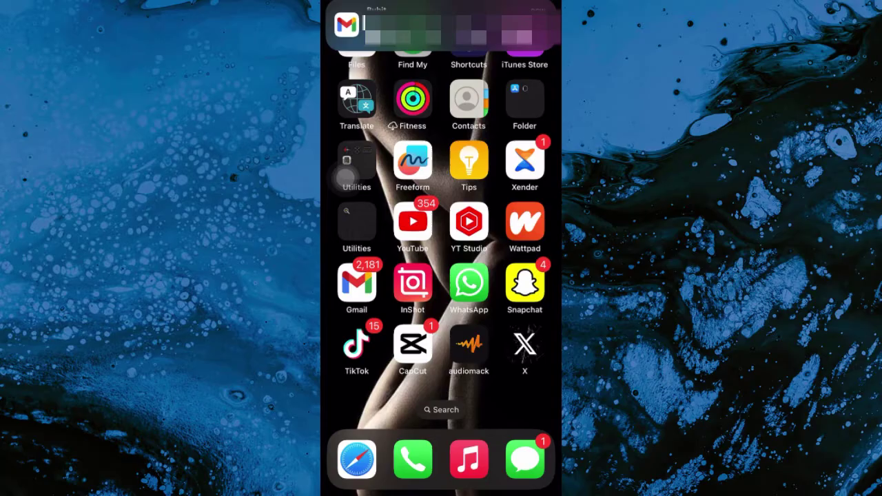
{"action": "left_click", "coordinate": [356, 282]}
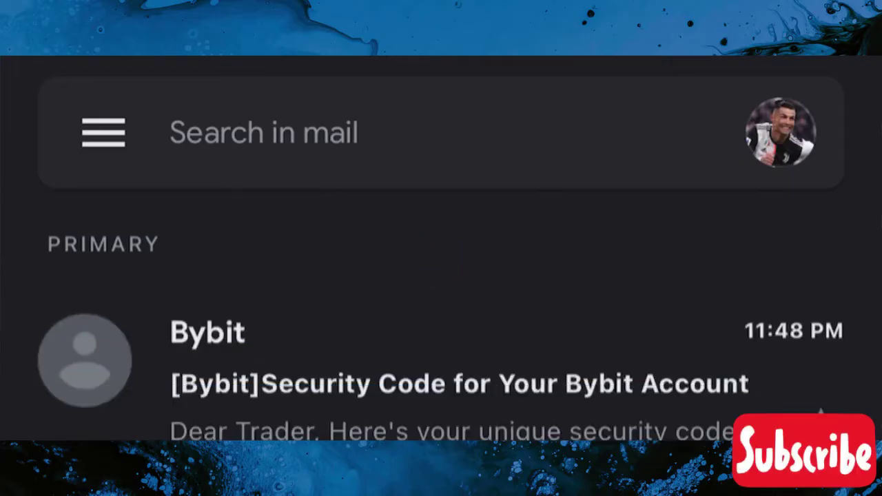
Copy the security code from Bybit's Gmail message and switch back to Bybit
{"action": "left_click", "coordinate": [216, 336]}
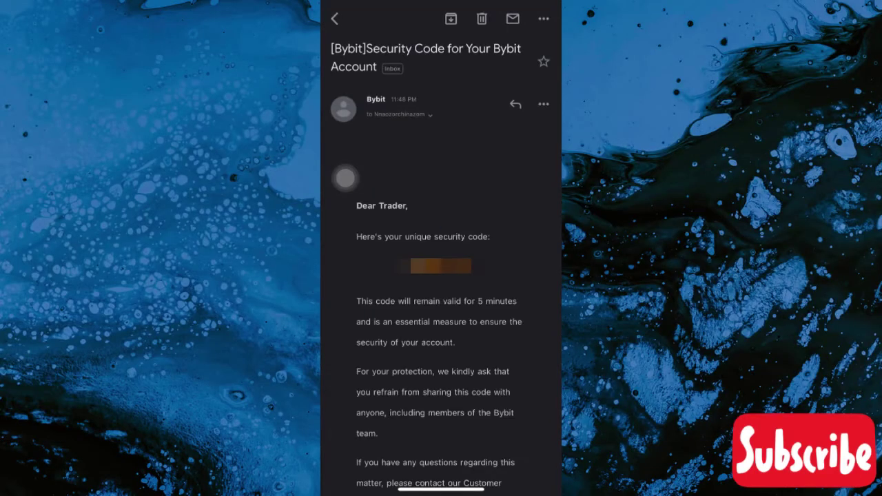
{"action": "double_click", "coordinate": [441, 276]}
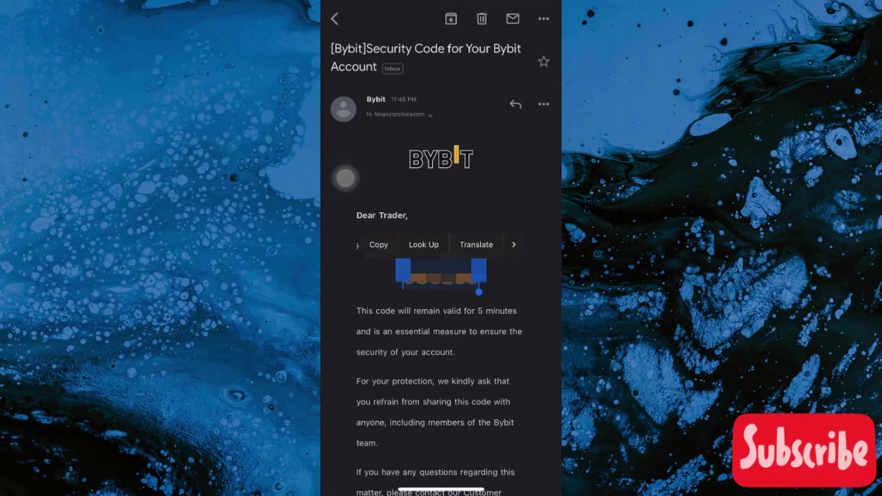
{"action": "left_click", "coordinate": [378, 244]}
{"action": "left_click_drag", "start_coordinate": [386, 491], "coordinate": [544, 491]}
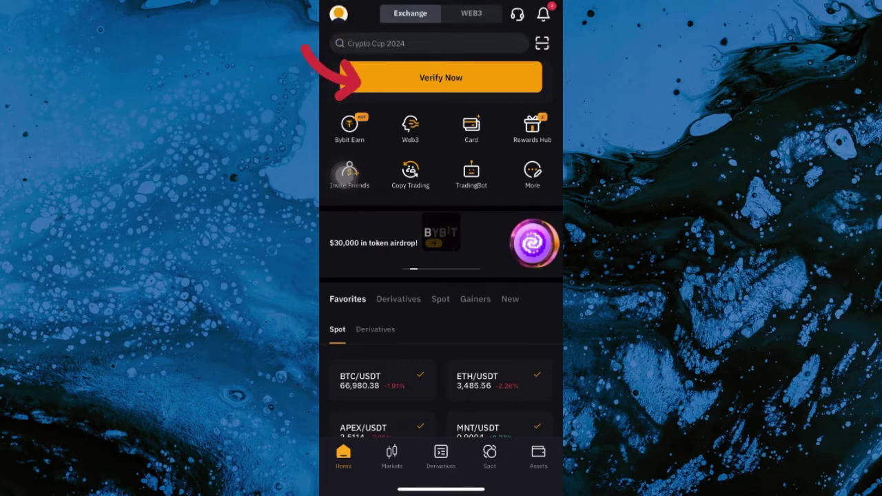
Start identity verification from Bybit's home page via Verify Now
{"action": "left_click", "coordinate": [344, 174]}
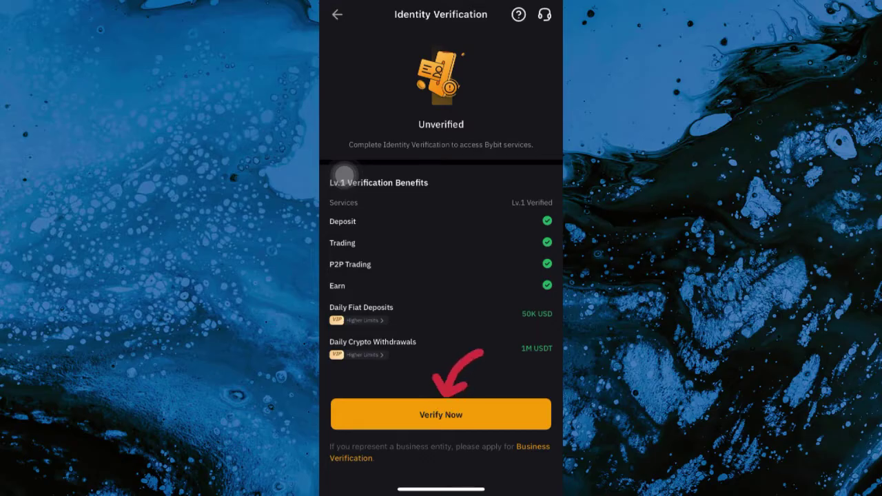
Review the Nigeria and BVN verification options, then return to the Identity Verification page
{"action": "scroll", "coordinate": [344, 174], "scroll_direction": "down", "scroll_amount": 1}
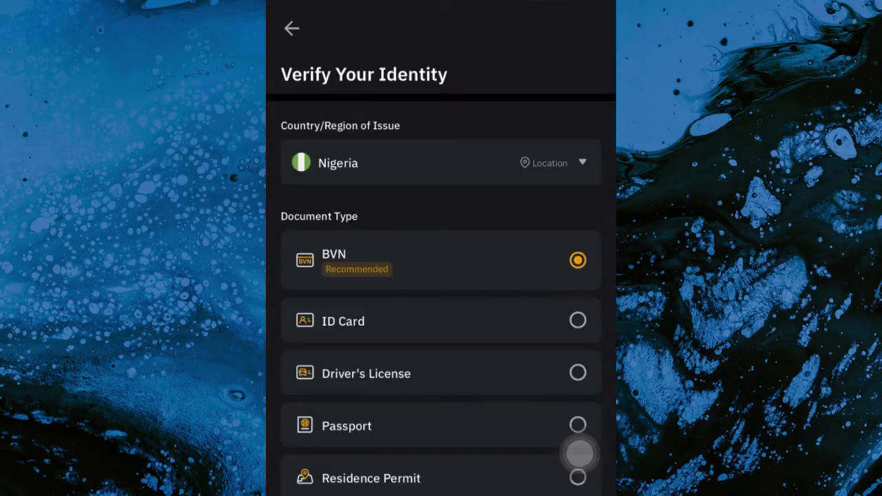
{"action": "scroll", "coordinate": [579, 452], "scroll_direction": "down", "scroll_amount": 4}
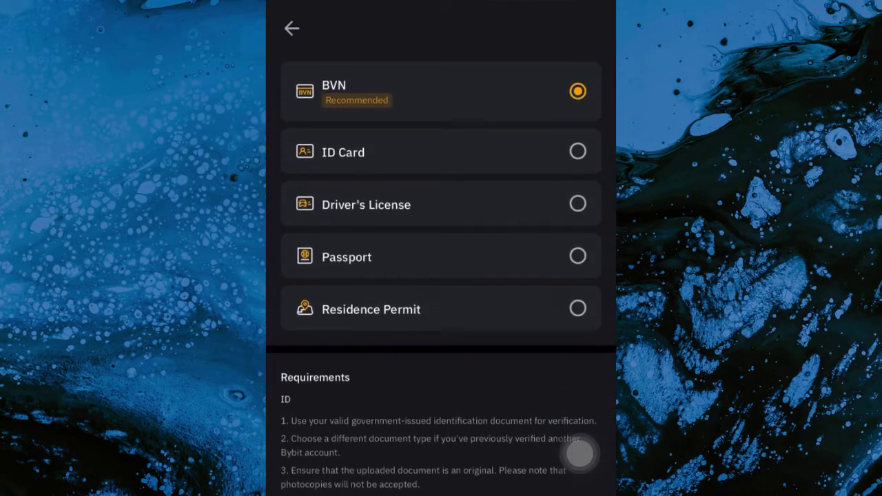
{"action": "scroll", "coordinate": [579, 452], "scroll_direction": "up", "scroll_amount": 4}
{"action": "scroll", "coordinate": [579, 452], "scroll_direction": "down", "scroll_amount": 4}
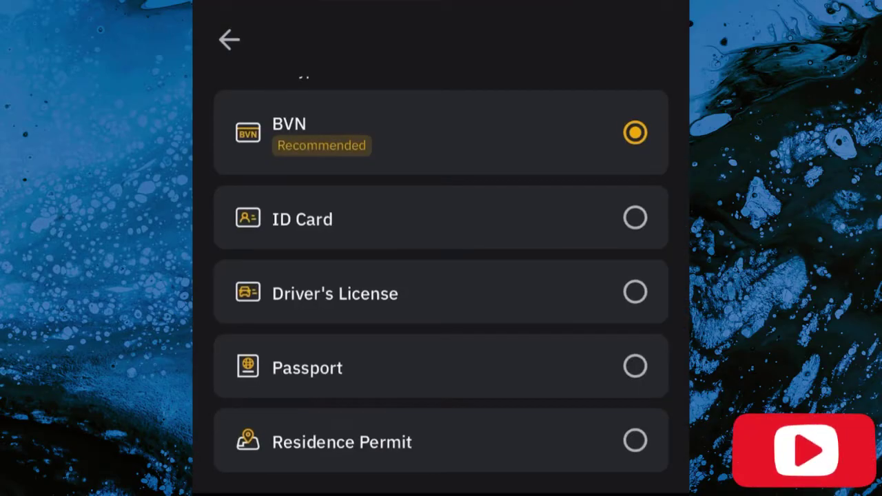
{"action": "scroll", "coordinate": [441, 276], "scroll_direction": "up", "scroll_amount": 3}
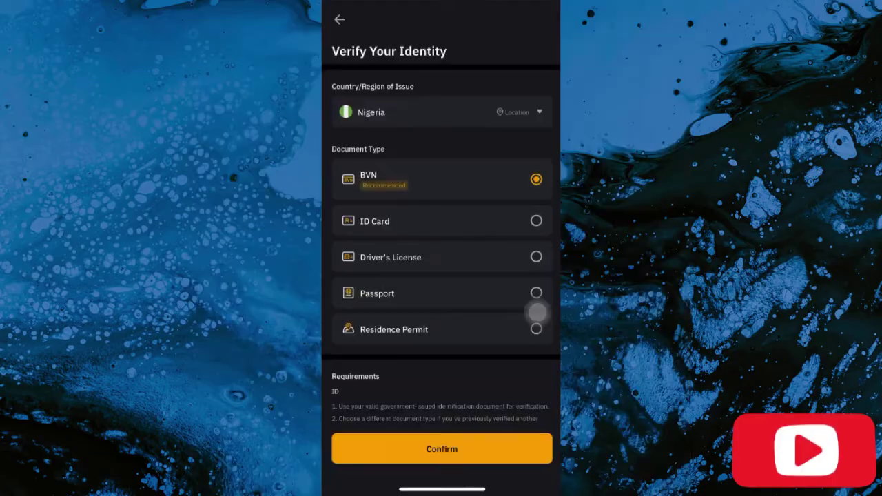
{"action": "left_click_drag", "start_coordinate": [531, 305], "coordinate": [537, 312]}
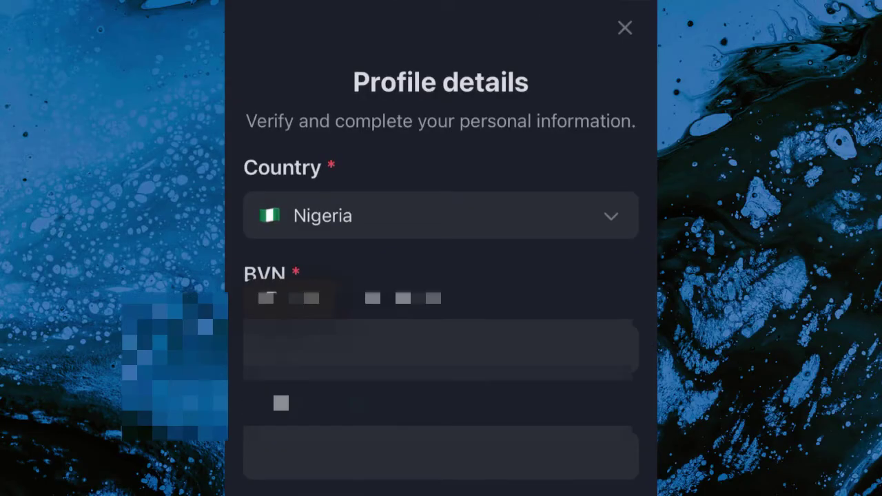
Move from the BVN field on to the last name field
{"action": "key", "text": "Tab"}
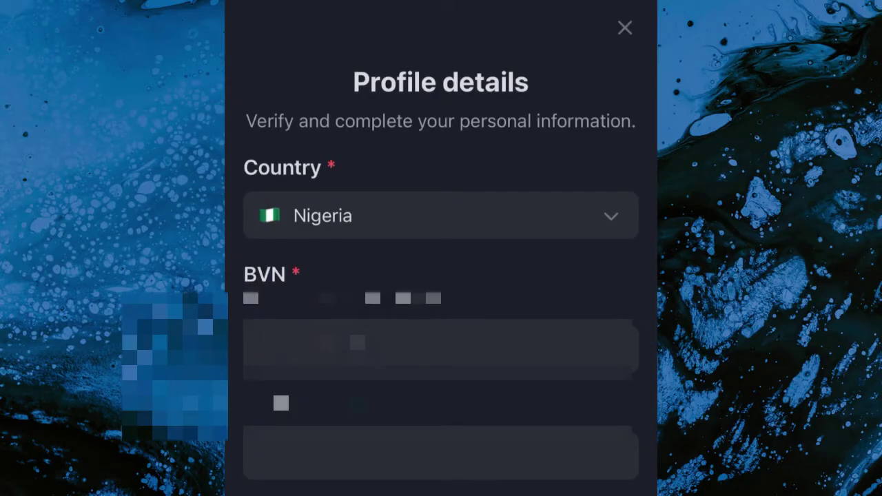